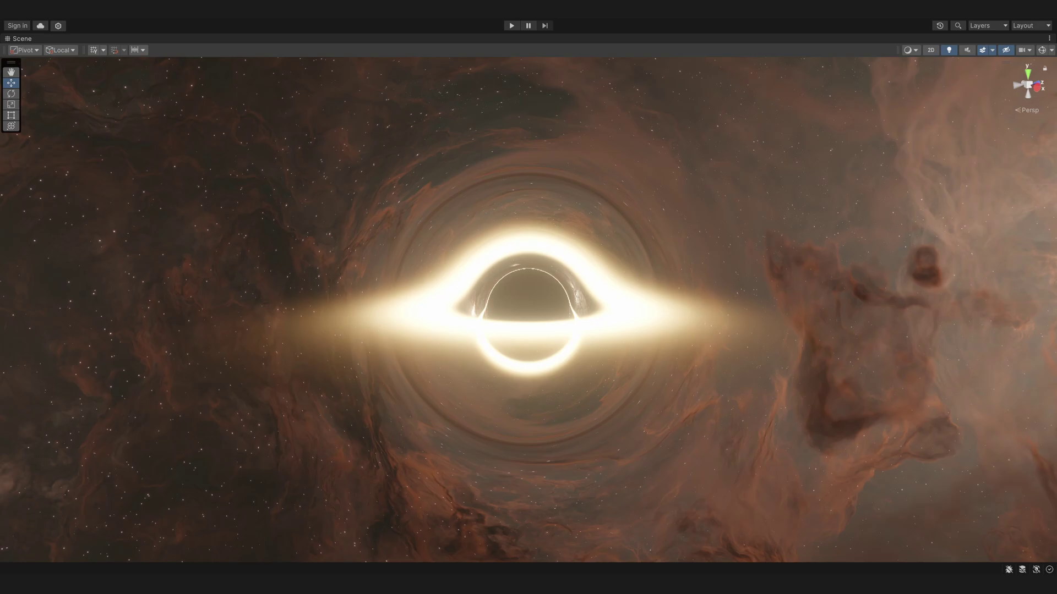
Orbit the view around the black hole to see the accretion disk from several angles.
left_click_drag(528, 298, 601, 299, "alt")
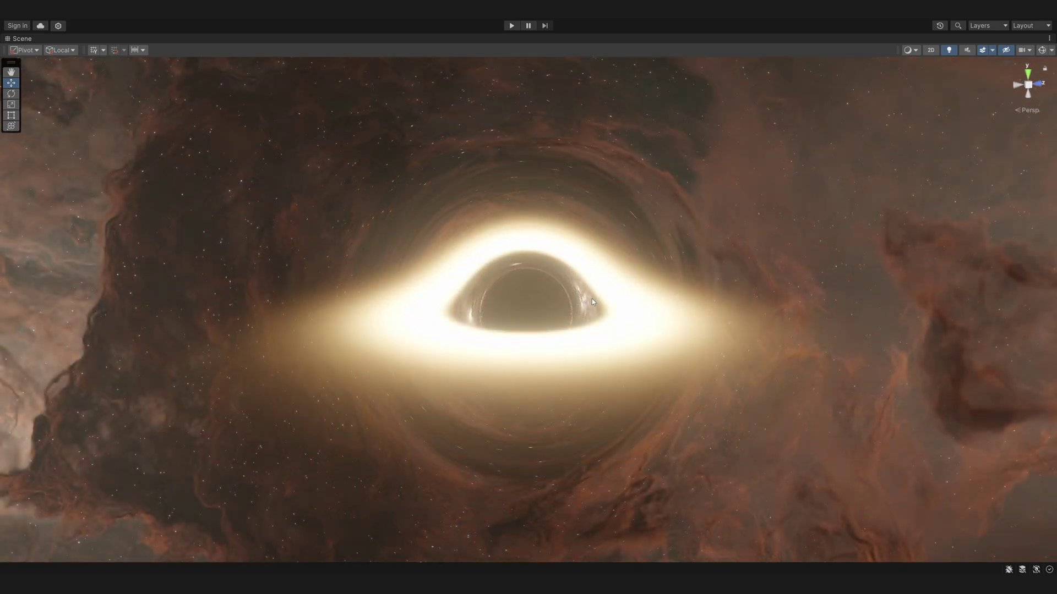
mouse_move(593, 299)
left_mouse_down("alt")
mouse_move(669, 292)
mouse_move(908, 311)
mouse_move(1002, 289)
mouse_move(847, 316)
left_mouse_up("alt")
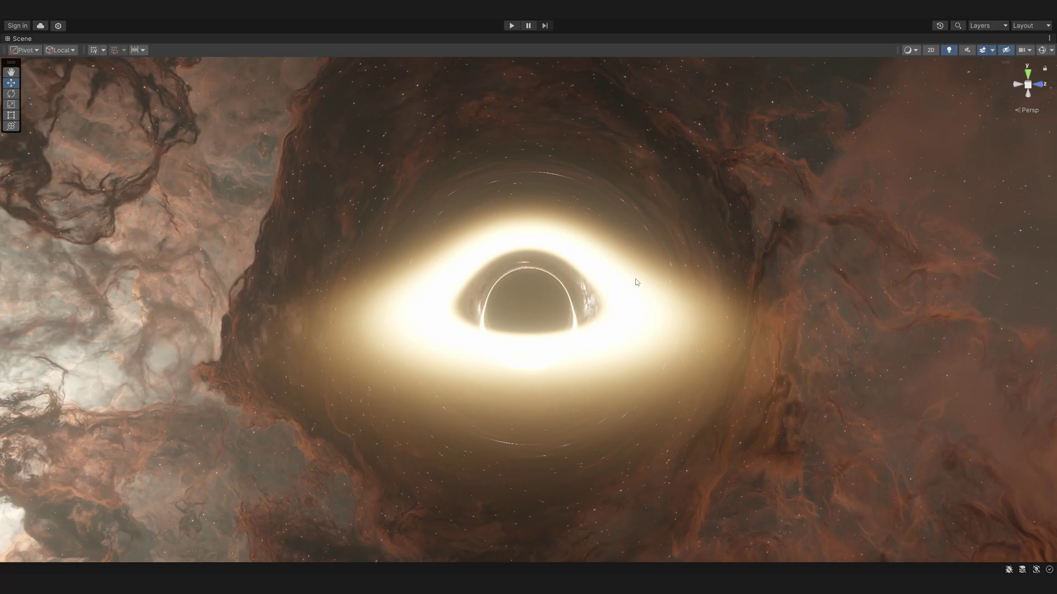
mouse_move(710, 227)
left_mouse_down("alt")
mouse_move(704, 243)
mouse_move(696, 174)
left_mouse_up("alt")
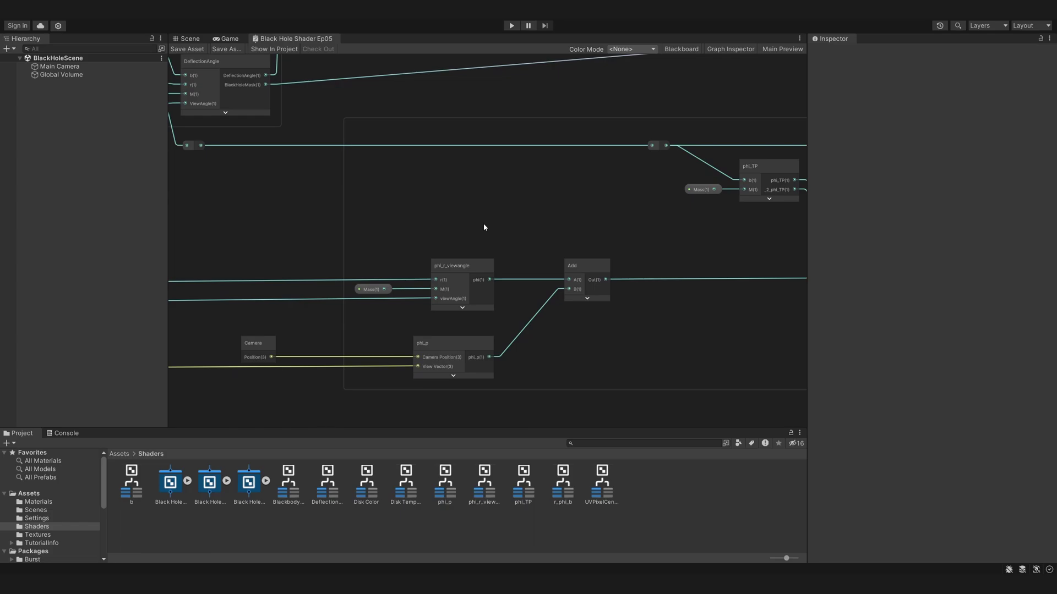
Duplicate the phi_r_viewangle node together with its Mass input.
mouse_move(471, 265)
left_mouse_down()
mouse_move(470, 221)
mouse_move(465, 291)
left_mouse_up()
key("ctrl+d")
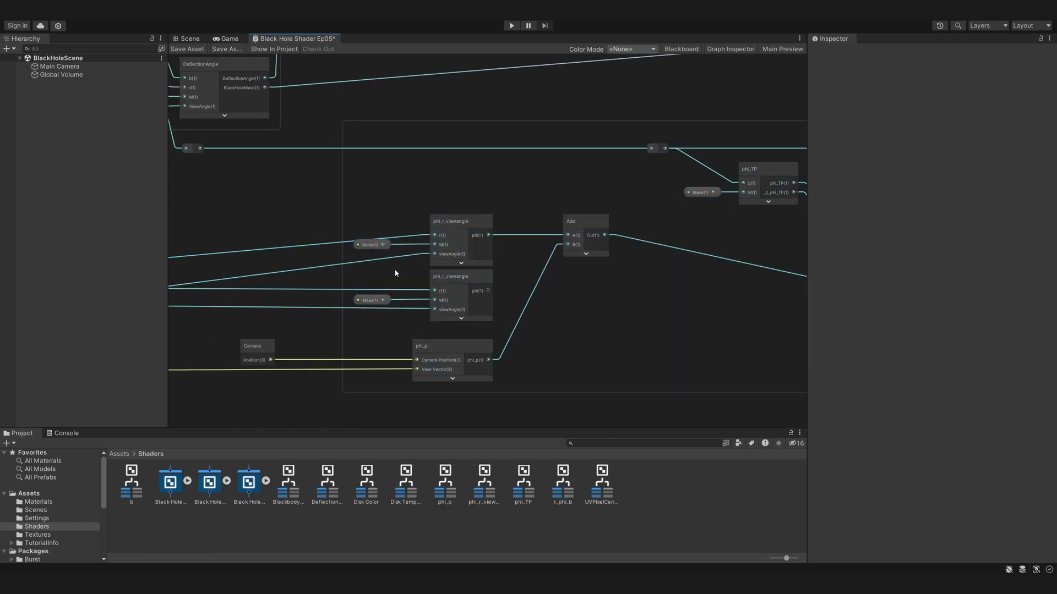
scroll(434, 299, "down", 2)
scroll(417, 292, "up", 2)
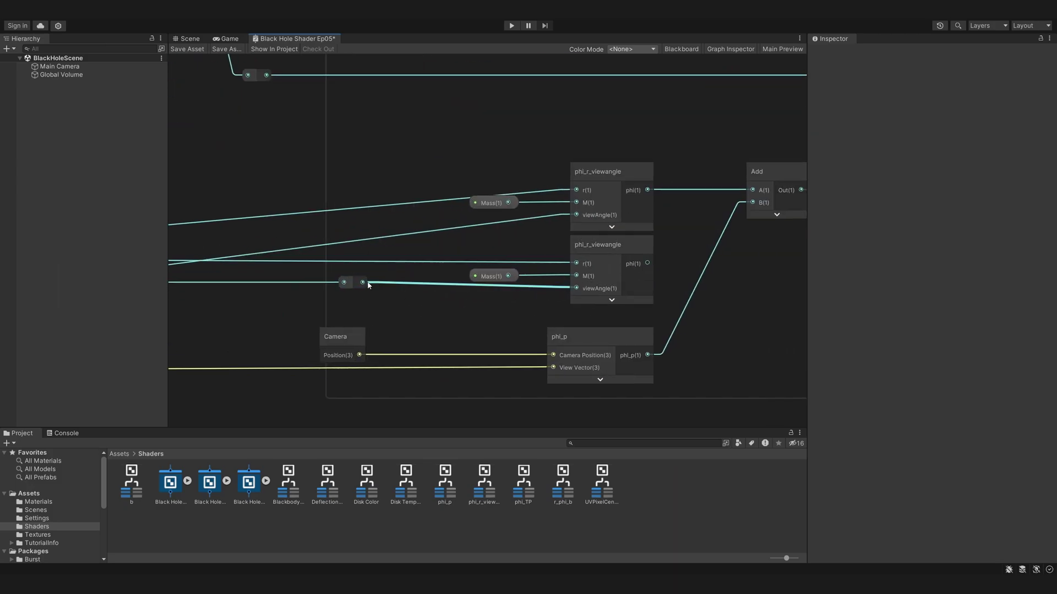
Add a Subtract node (3.14 minus view angle) feeding the duplicate's viewAngle input.
left_click_drag(362, 282, 443, 292)
type("subtract")
key("Return")
left_click(492, 341)
left_click_drag(538, 313, 576, 288)
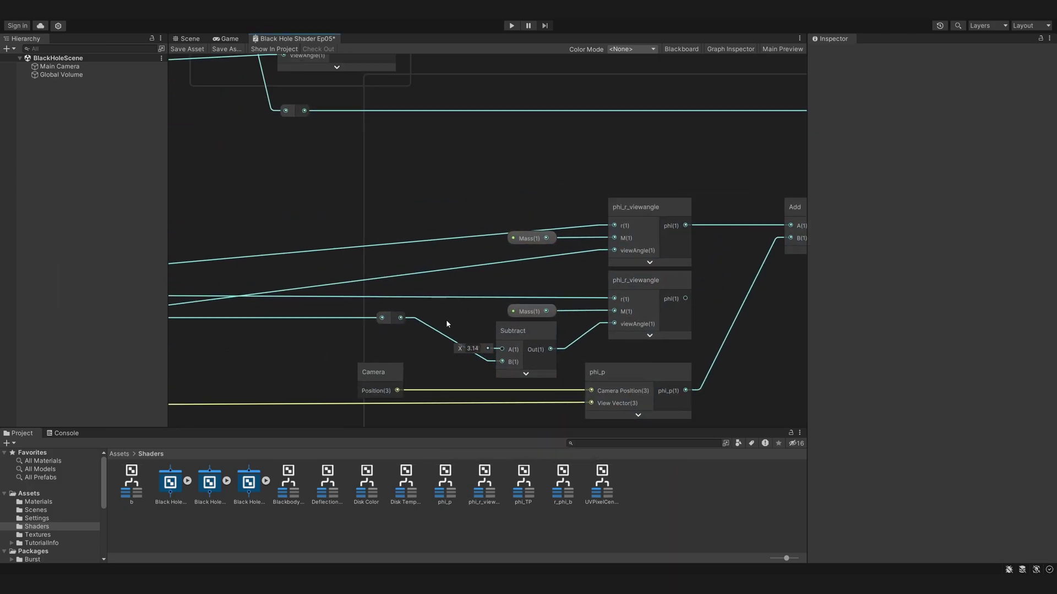
Begin adding another Subtract node beside the Add and phi_r_viewangle nodes.
mouse_move(407, 284)
middle_mouse_down()
mouse_move(446, 319)
mouse_move(638, 316)
middle_mouse_up()
scroll(550, 308, "up", 2)
key("space")
type("subtra")
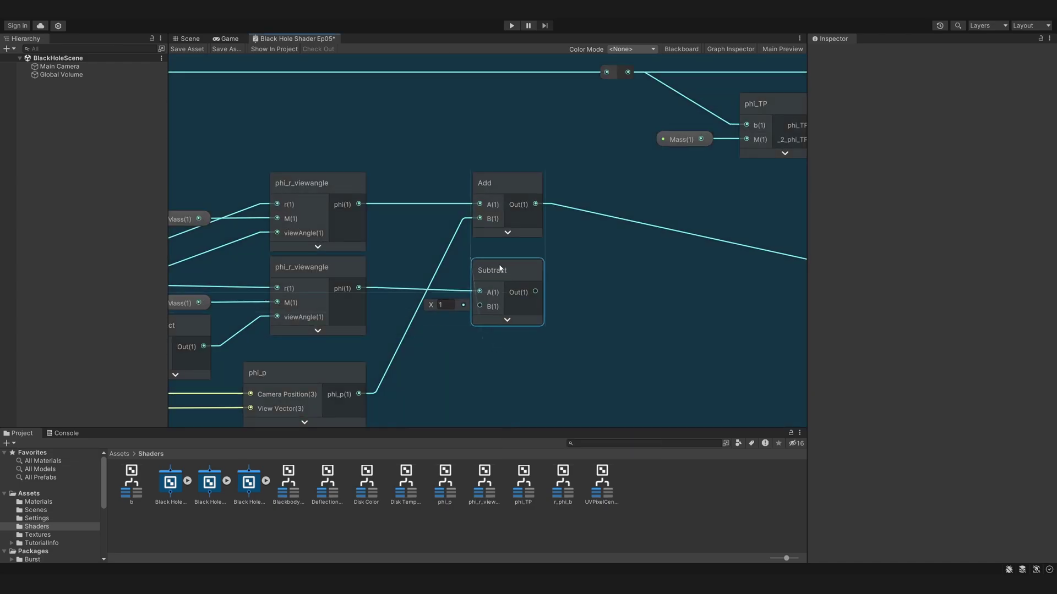
scroll(501, 266, "down", 3)
Add a Comparison node and place it above the Add node.
scroll(502, 263, "down", 3)
key("space")
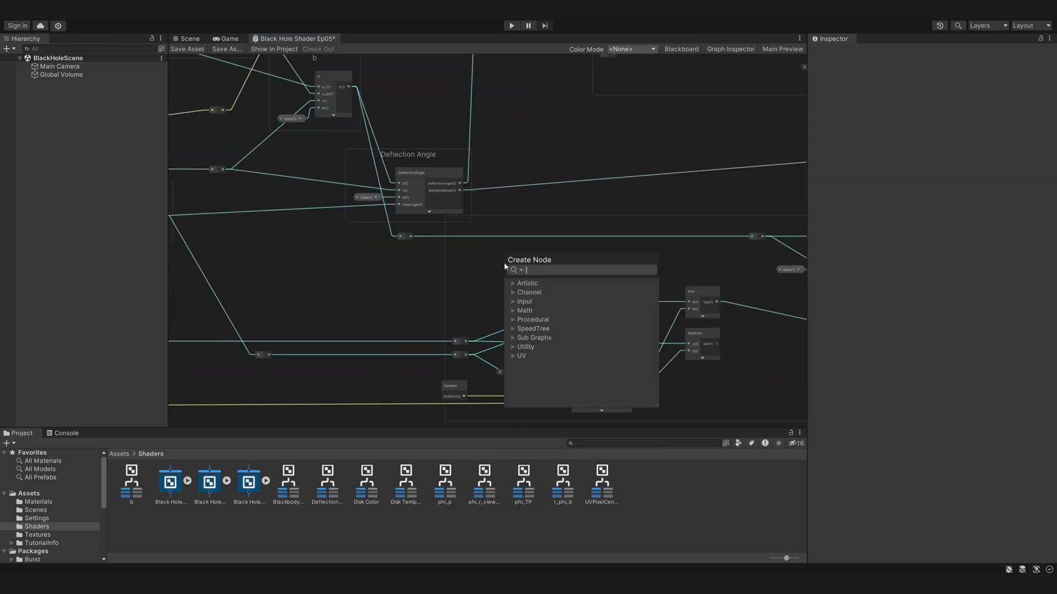
type("compar")
left_click(581, 310)
scroll(574, 251, "up", 3)
middle_click_drag(573, 251, 451, 217)
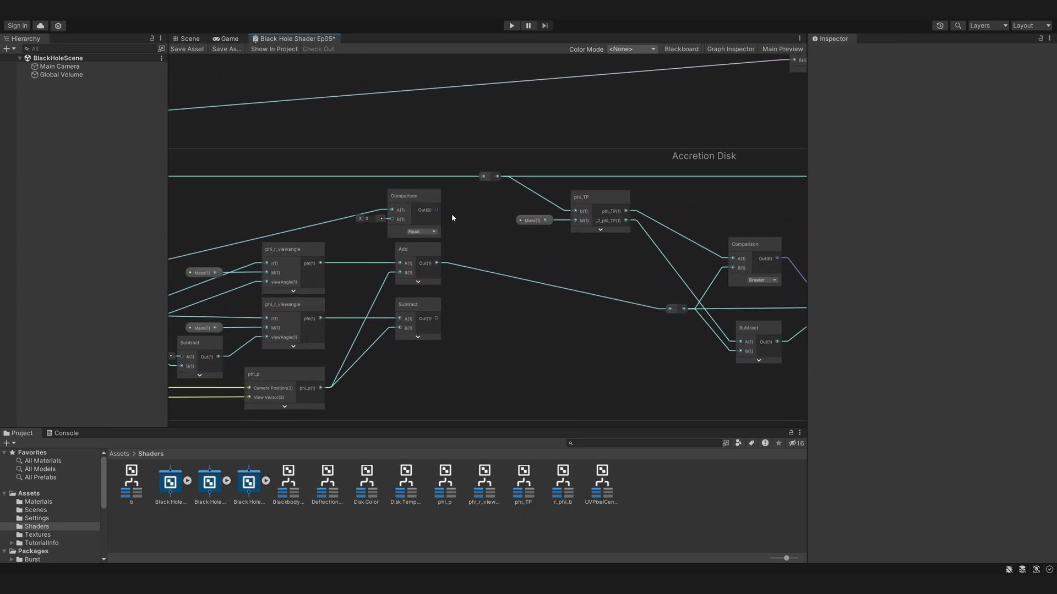
Add a Branch driven by the Comparison, with Add as True and Subtract as False.
left_click_drag(436, 209, 525, 308)
type("branch")
key("Return")
scroll(586, 323, "up", 2)
left_click_drag(586, 322, 569, 278)
left_click_drag(559, 306, 470, 270)
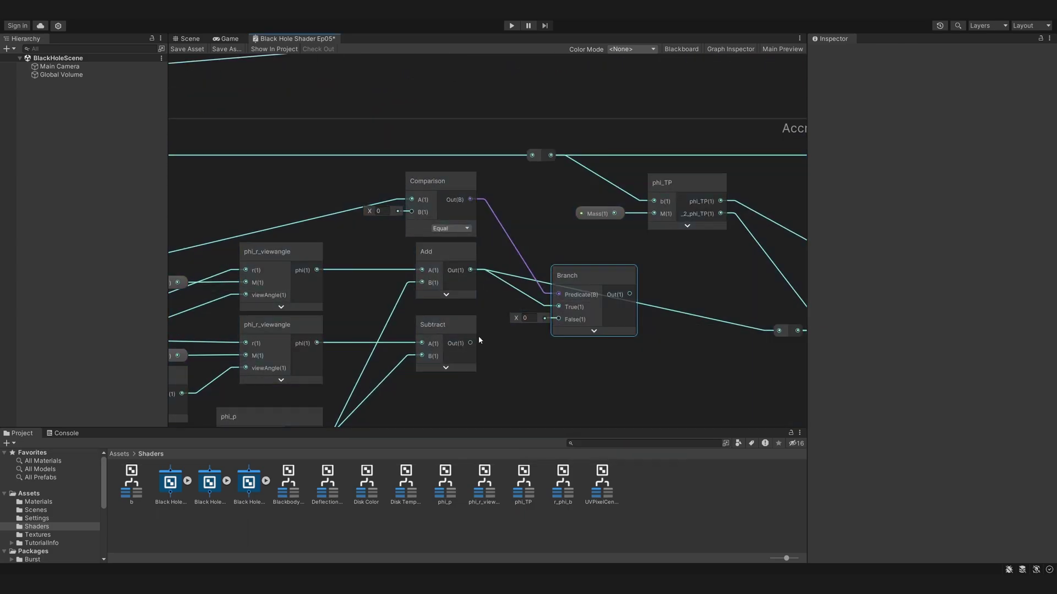
left_click_drag(472, 343, 559, 319)
Set the comparison to Less and save the shader graph.
middle_click_drag(450, 228, 525, 221)
left_click(525, 221)
left_click(520, 251)
left_click(448, 205)
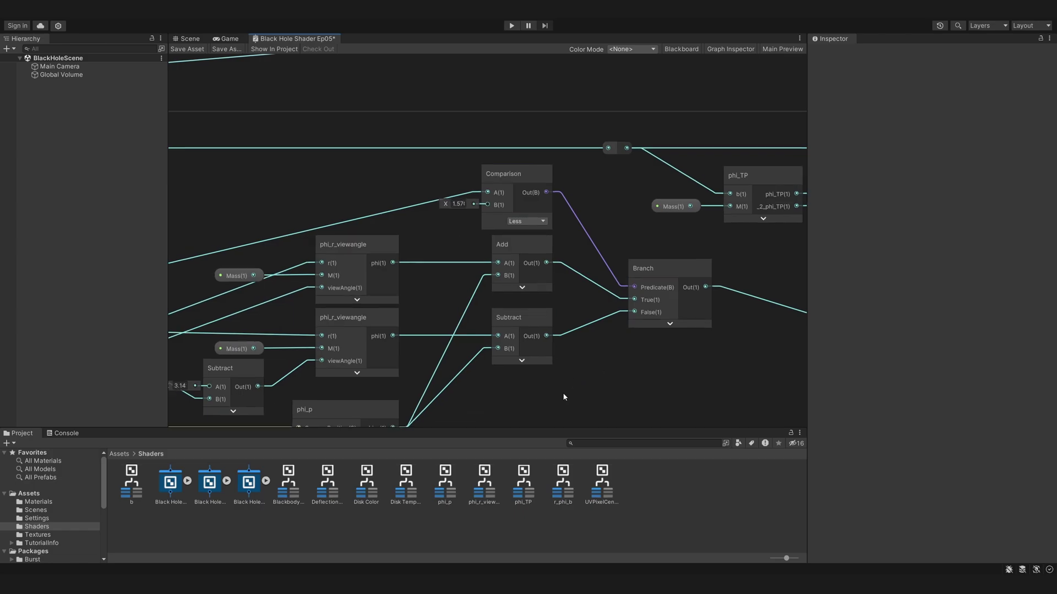
scroll(563, 375, "down", 2)
middle_click_drag(566, 349, 362, 349)
left_click(187, 49)
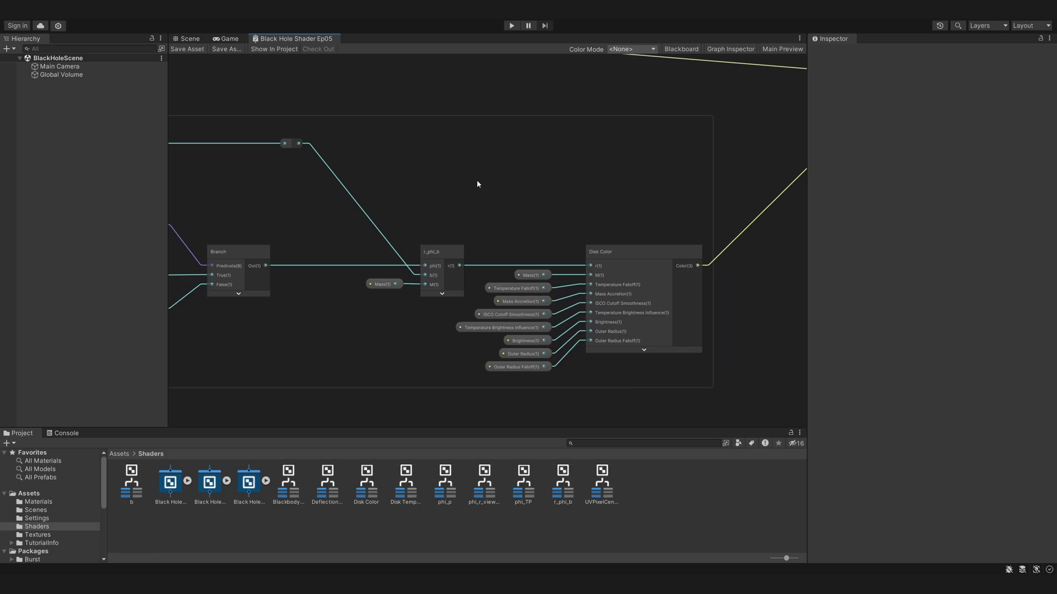
Add a second Comparison node from the Branch result, set to Less.
left_click_drag(265, 266, 593, 207)
type("compari")
left_click(668, 262)
left_click(551, 254)
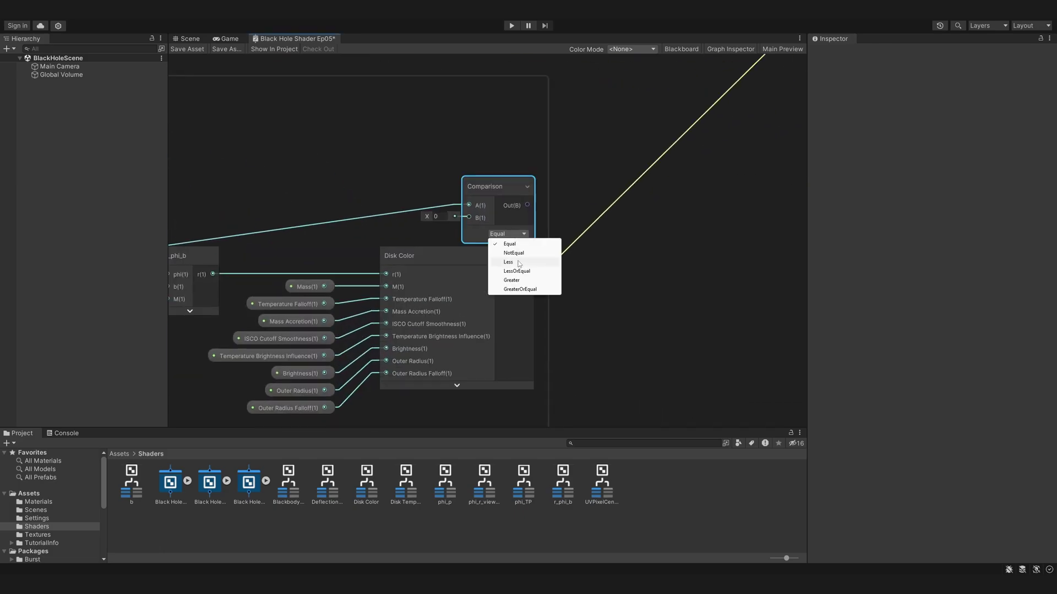
left_click(508, 260)
Add a Branch after the comparison, switch it to GreaterOrEqual, and wire the predicate.
scroll(495, 244, "up", 1)
key("space")
type("bran")
left_click(568, 301)
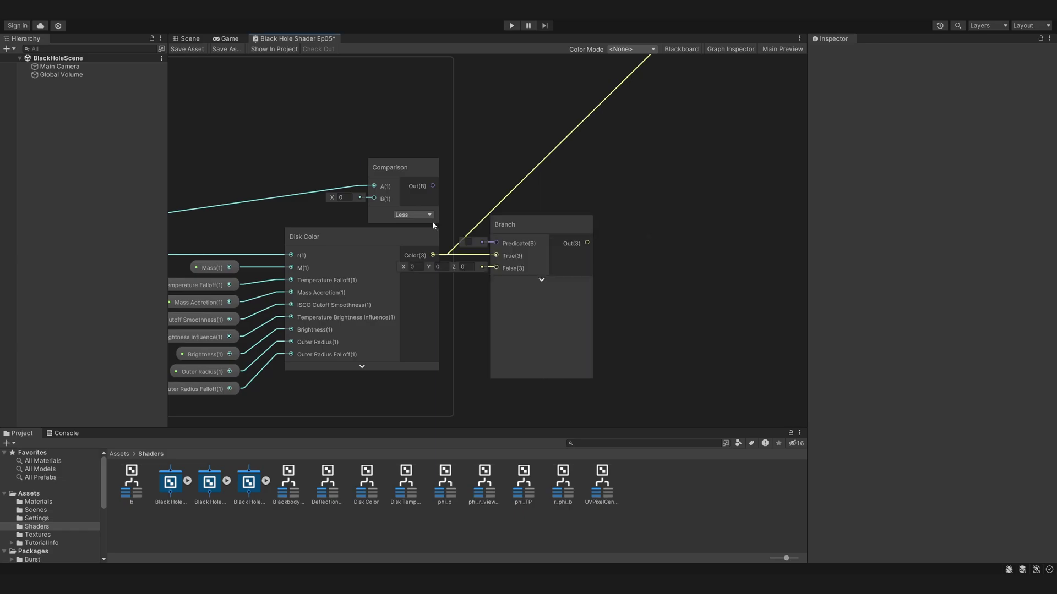
left_click(413, 214)
left_click(418, 270)
middle_click_drag(413, 215, 393, 252)
Set the comparison to Greater, send the Branch result to the final Add, and save.
left_click(393, 251)
left_click(397, 298)
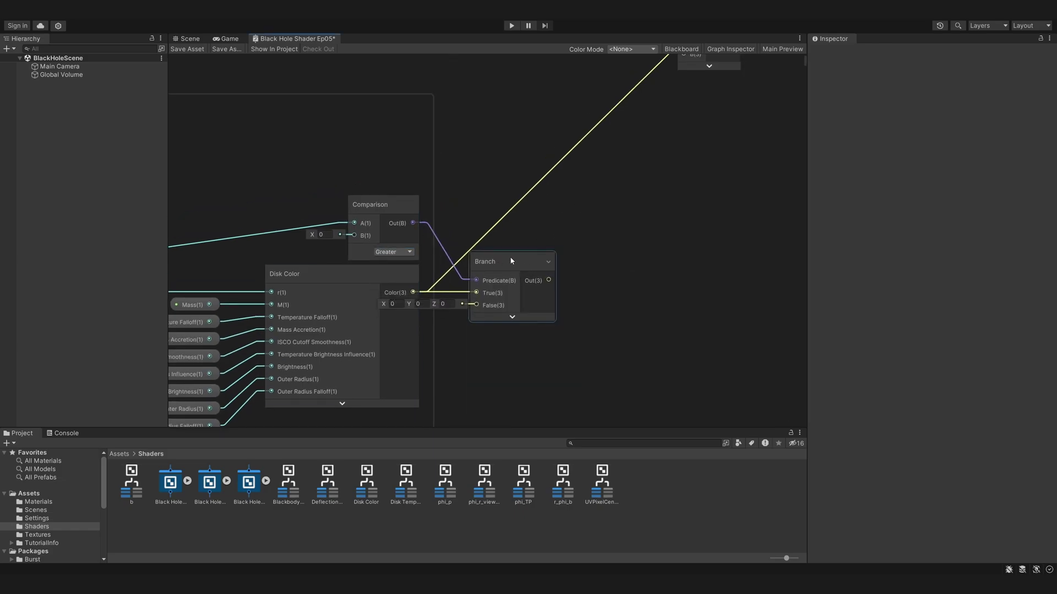
scroll(495, 258, "down", 1)
middle_click_drag(462, 292, 532, 264)
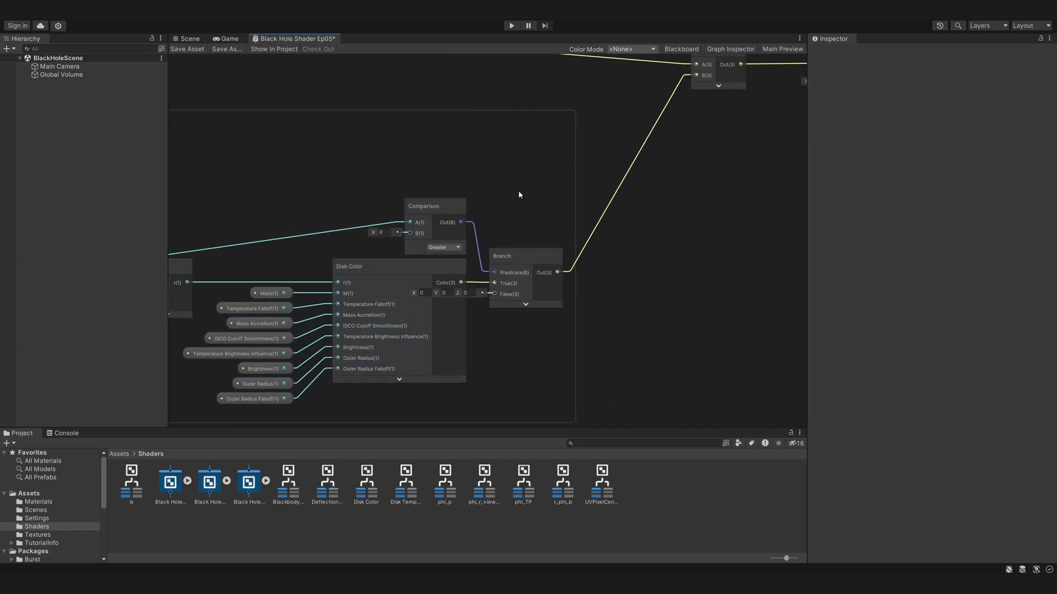
scroll(600, 219, "down", 2)
scroll(599, 219, "down", 1)
left_click(187, 49)
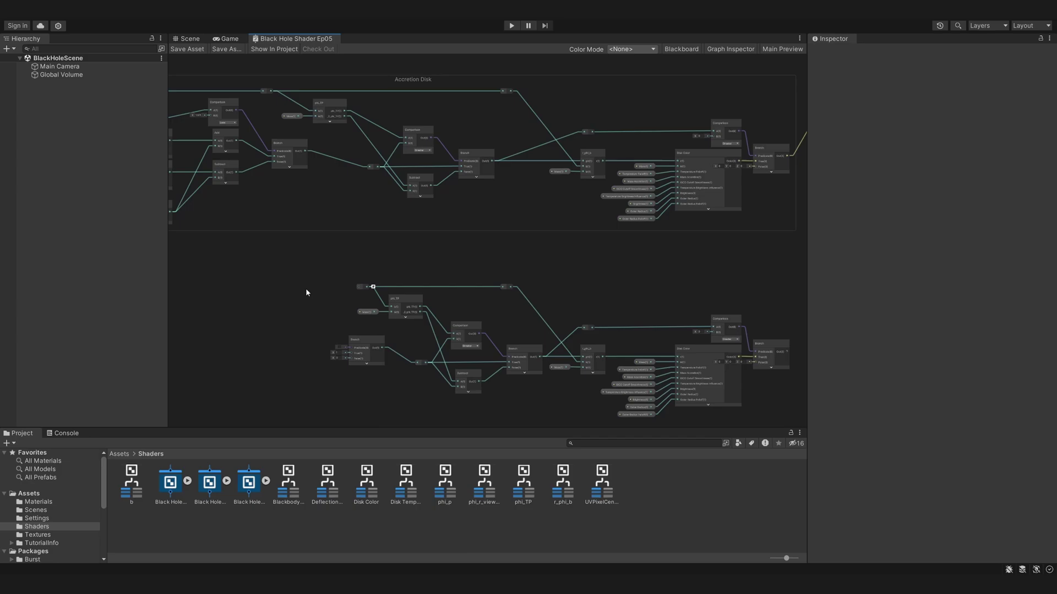
Add an Add node at the copied Branch for the plus-3.14 case.
scroll(307, 293, "up", 5)
middle_click_drag(275, 299, 332, 345)
key("space")
type("add")
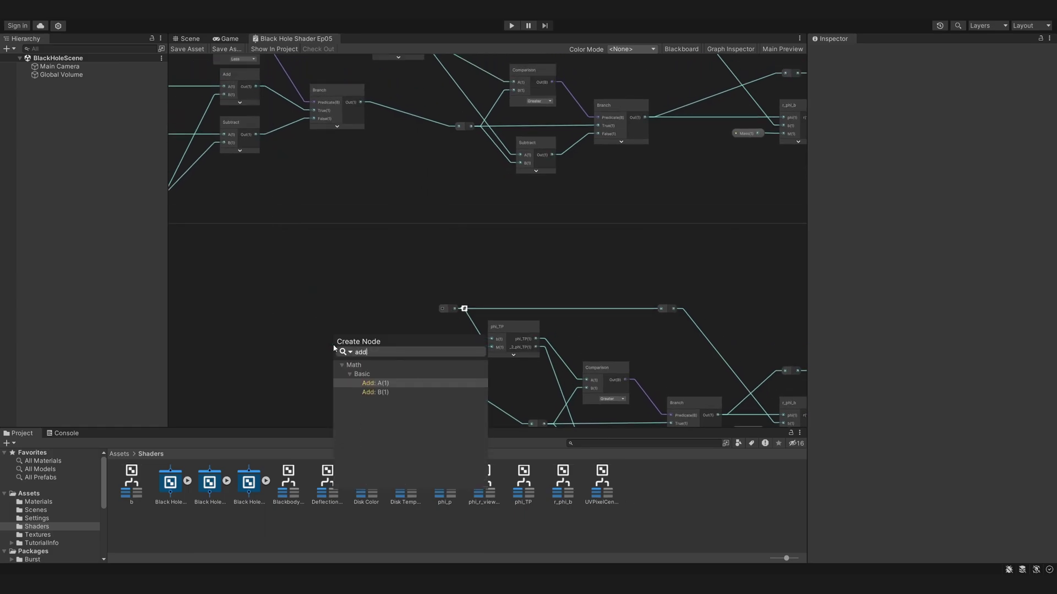
key("Return")
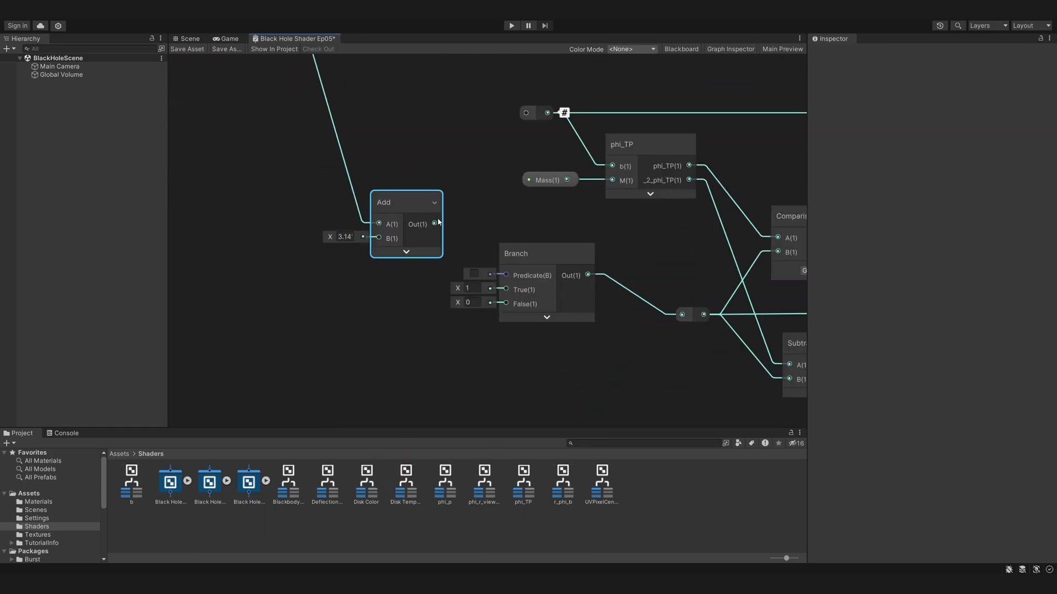
scroll(400, 221, "down", 3)
scroll(349, 171, "down", 2)
Add a Subtract node with B = 3.14159 feeding the copied Branch's False input.
key("space")
type("add")
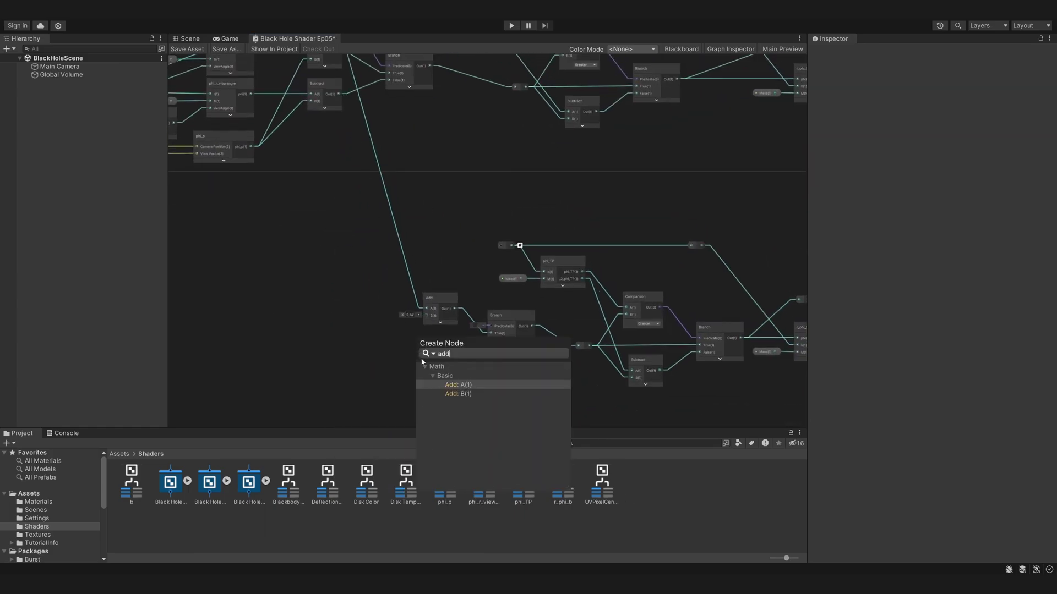
key("BackSpace")
key("BackSpace")
key("BackSpace")
type("subtract")
left_click(494, 432)
scroll(435, 355, "up", 4)
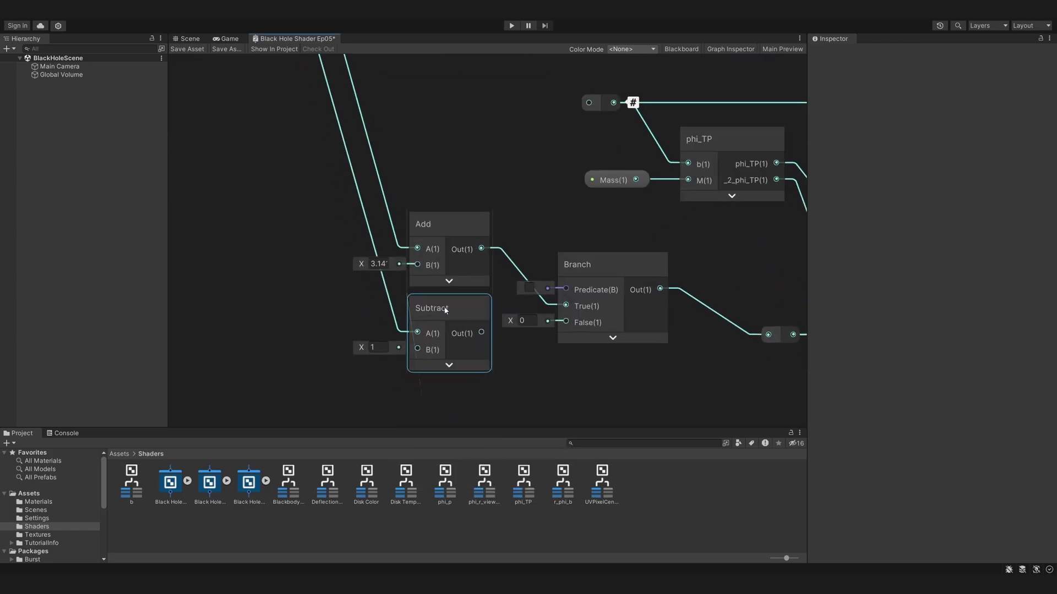
left_click(380, 347)
type("3.14159")
left_click_drag(481, 333, 566, 322)
Group the copied nodes into a group named Second Intersection.
scroll(452, 251, "down", 3)
scroll(403, 232, "down", 2)
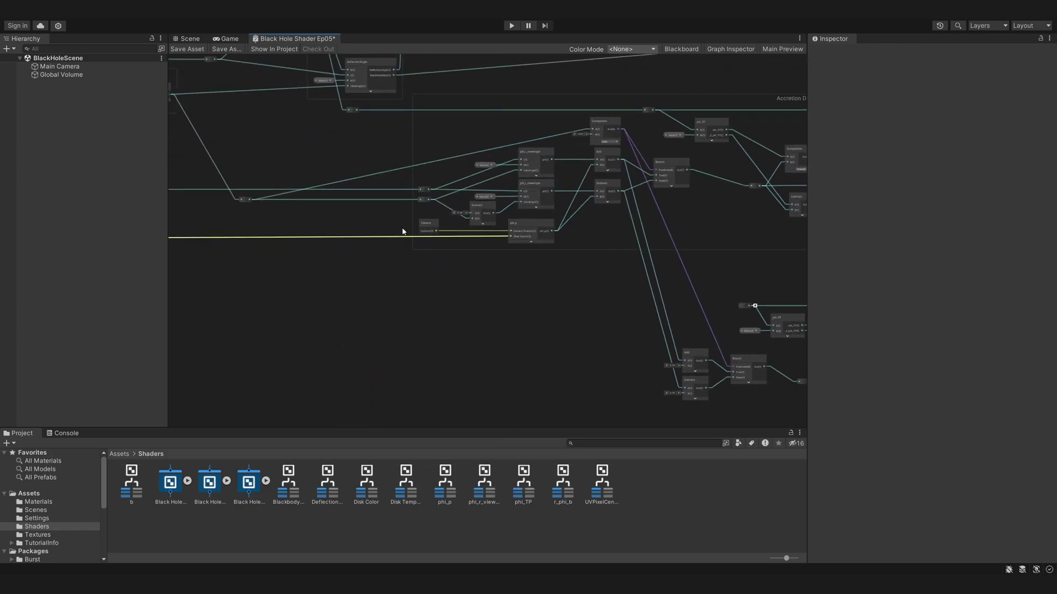
right_click(678, 270)
left_click(697, 279)
scroll(741, 401, "up", 2)
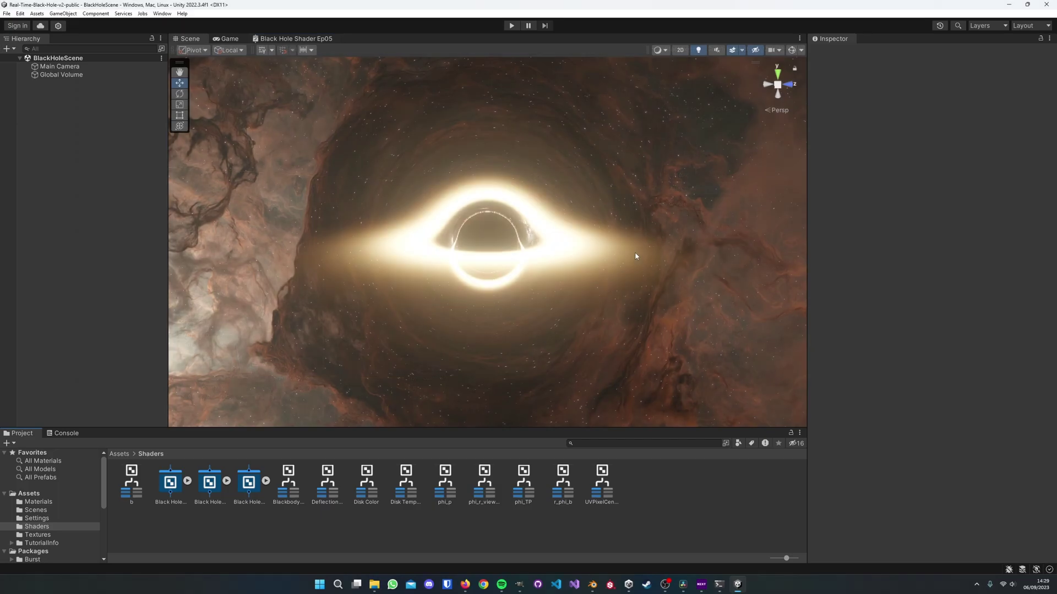
Orbit the Scene view to see the disk face-on with its second ring.
mouse_move(633, 218)
left_mouse_down("alt")
mouse_move(480, 331)
mouse_move(628, 205)
mouse_move(884, 340)
mouse_move(714, 185)
mouse_move(637, 174)
mouse_move(574, 210)
mouse_move(580, 233)
mouse_move(686, 193)
mouse_move(725, 195)
left_mouse_up("alt")
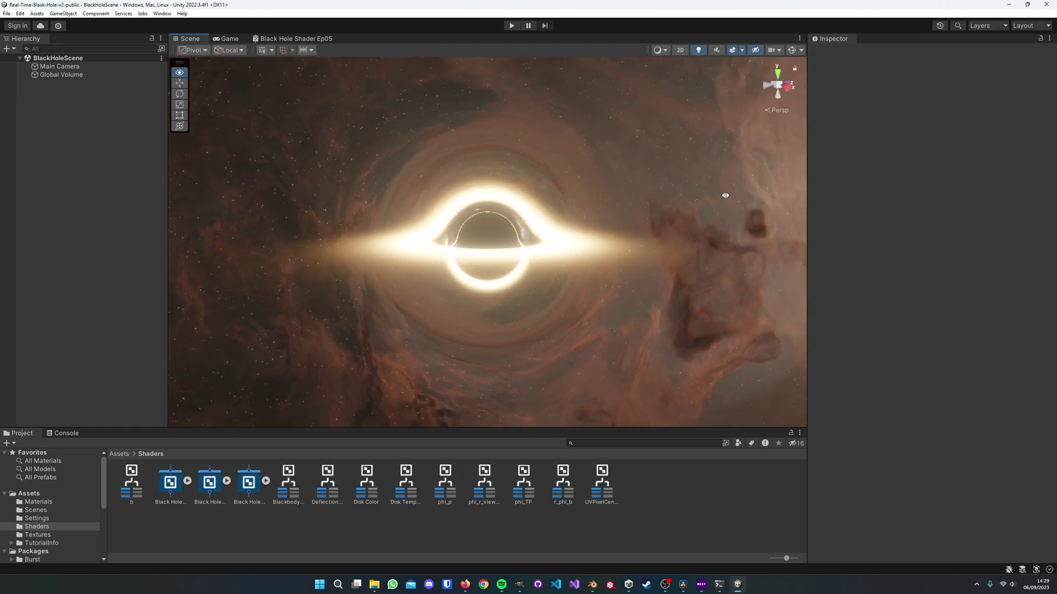